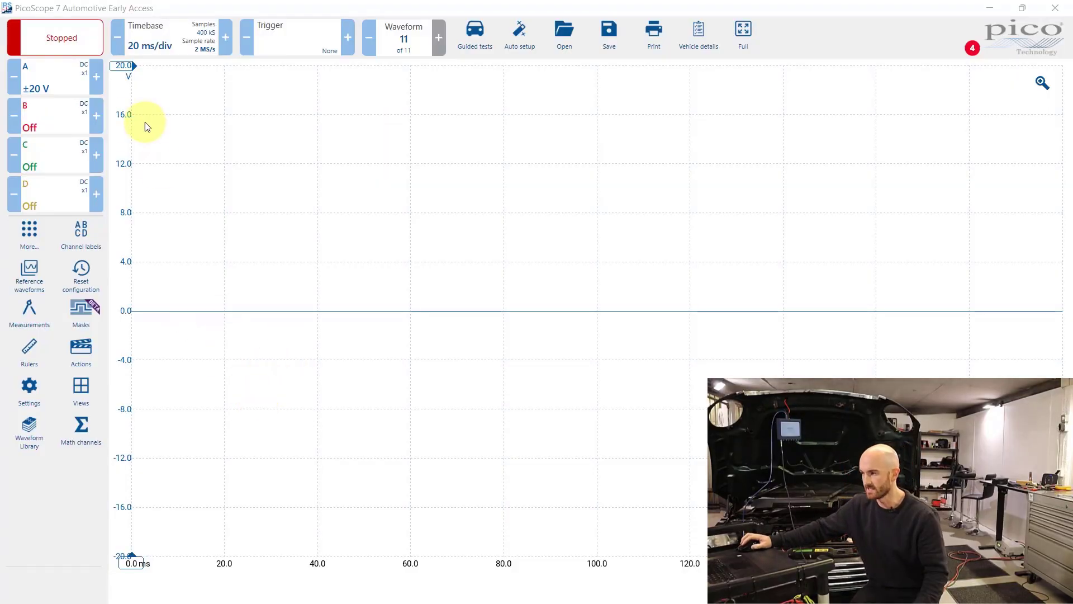
Start a new custom probe for channel A named Rotkee PS16 with Bar units.
left_click(63, 78)
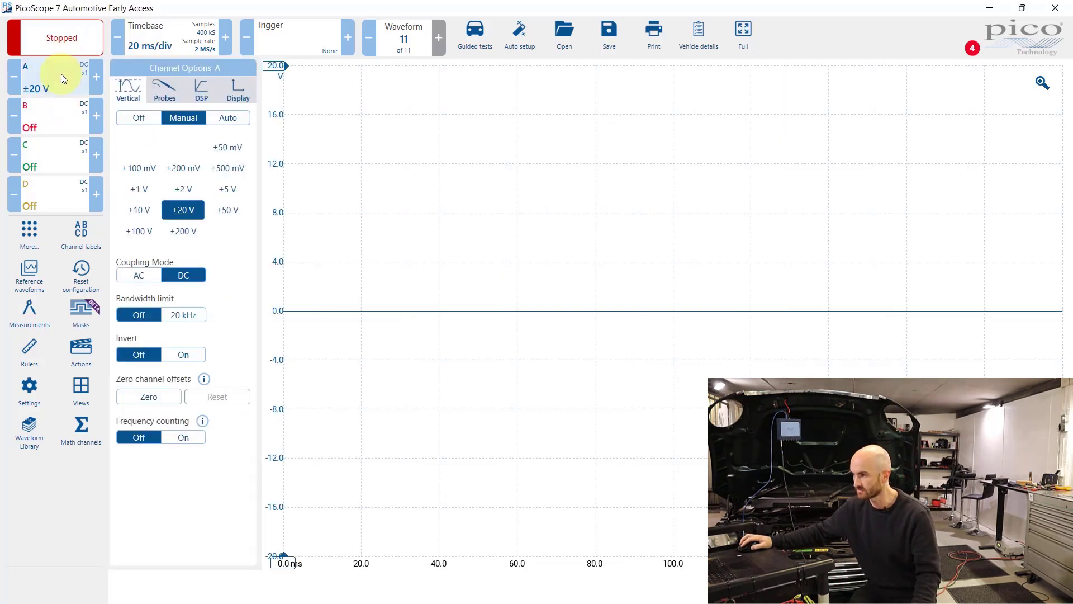
left_click(166, 88)
scroll(190, 364, "down", 5)
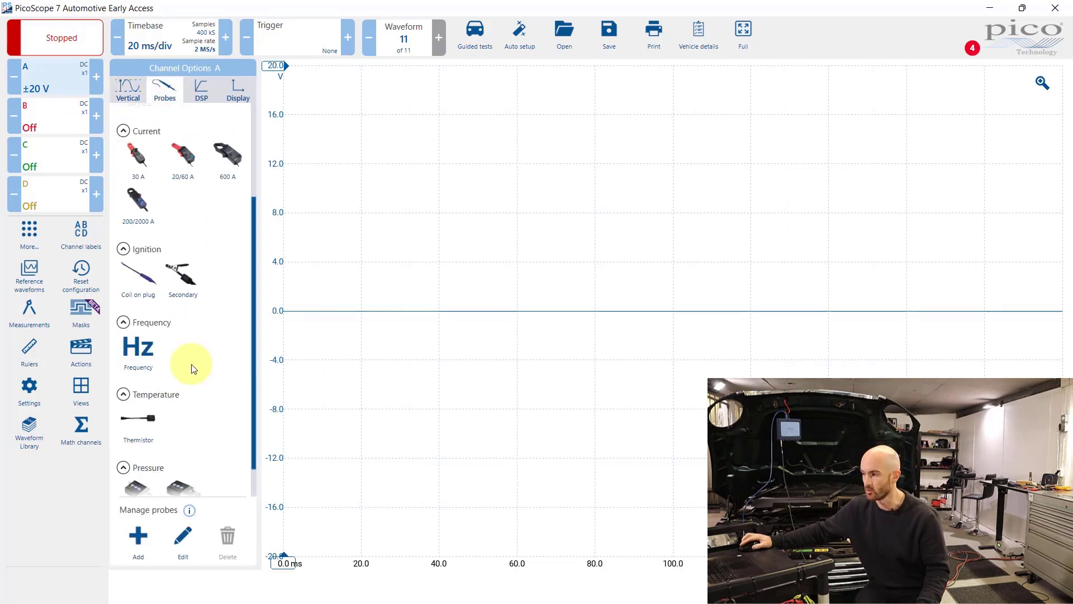
left_click(139, 547)
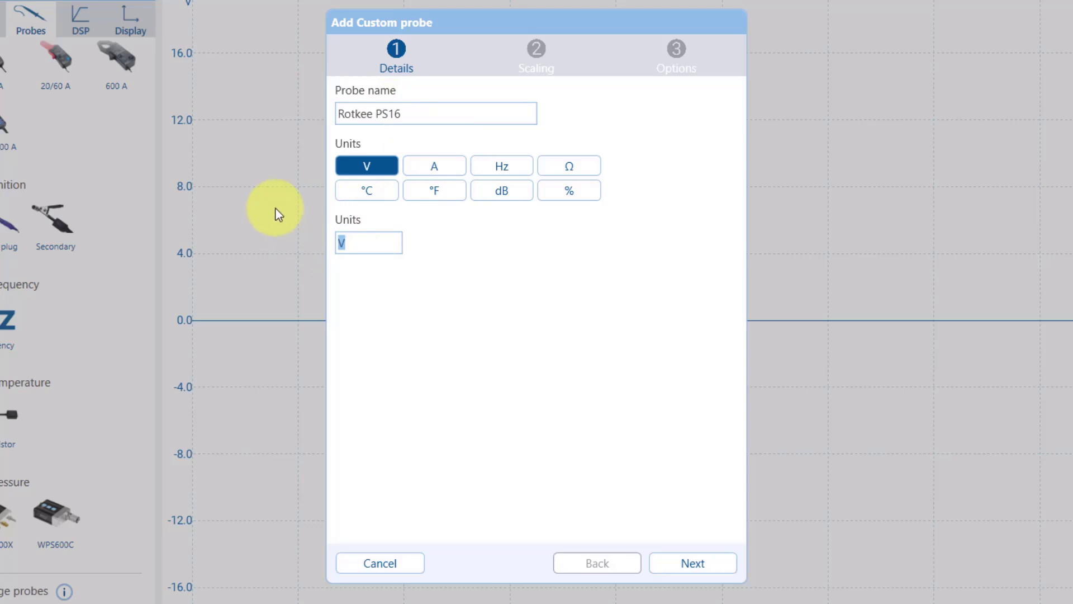
type("Ba")
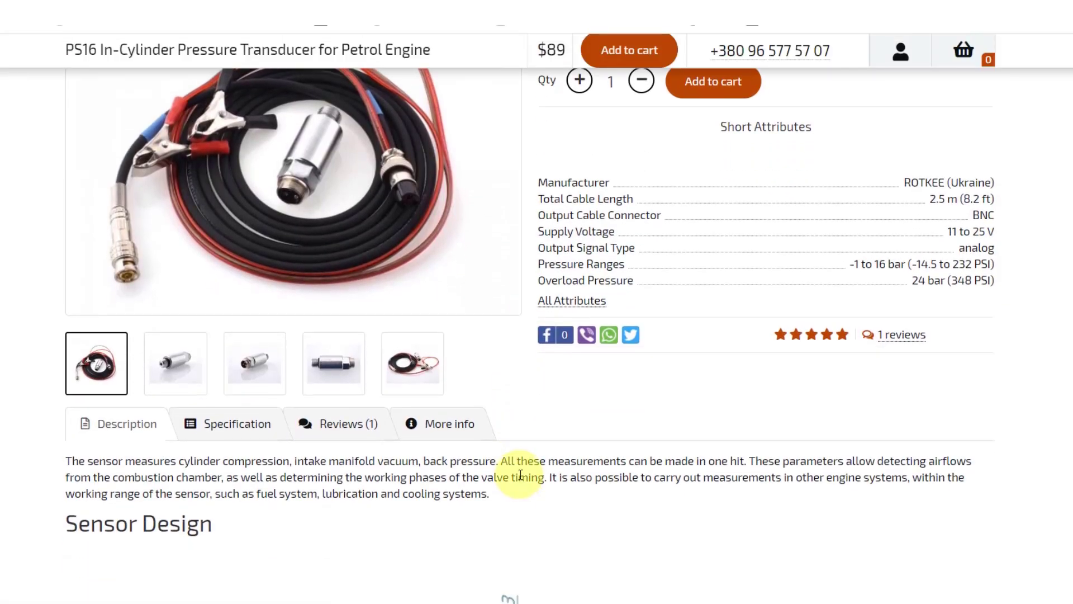
Scroll the Rotkee PS16 page to its pressure chart: 0 V at -1 bar to 5 V at 16 bar.
scroll(520, 474, "down", 4)
scroll(510, 471, "up", 15)
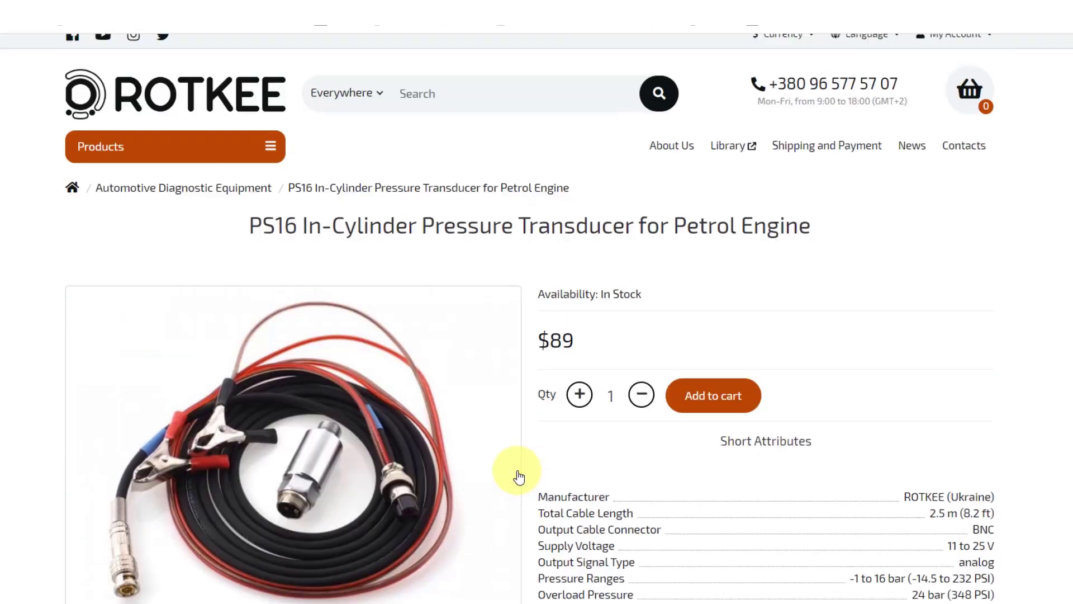
scroll(585, 314, "down", 20)
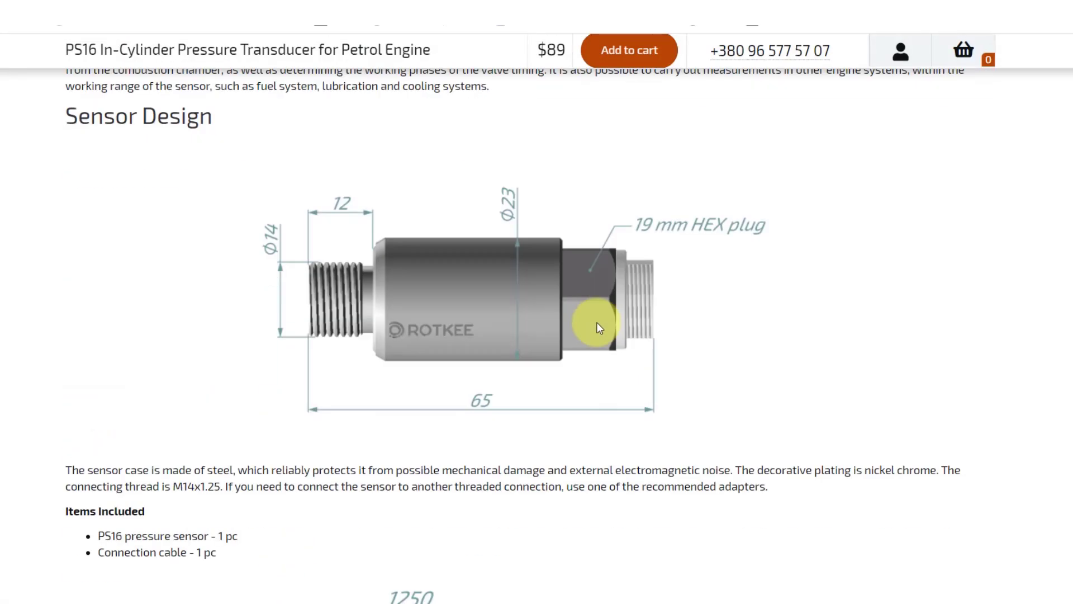
scroll(601, 327, "down", 20)
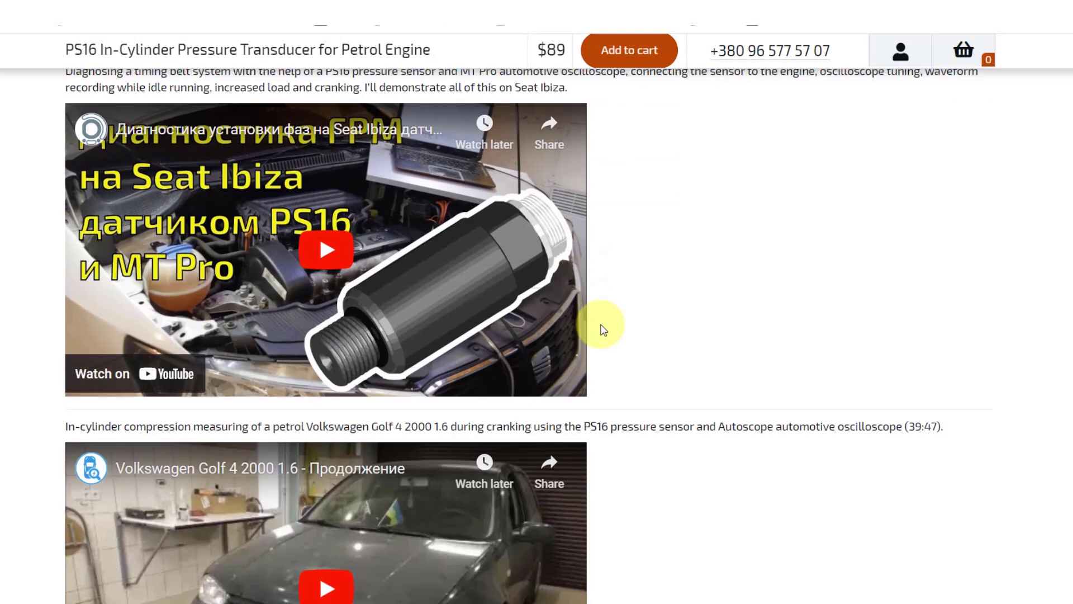
scroll(604, 330, "down", 8)
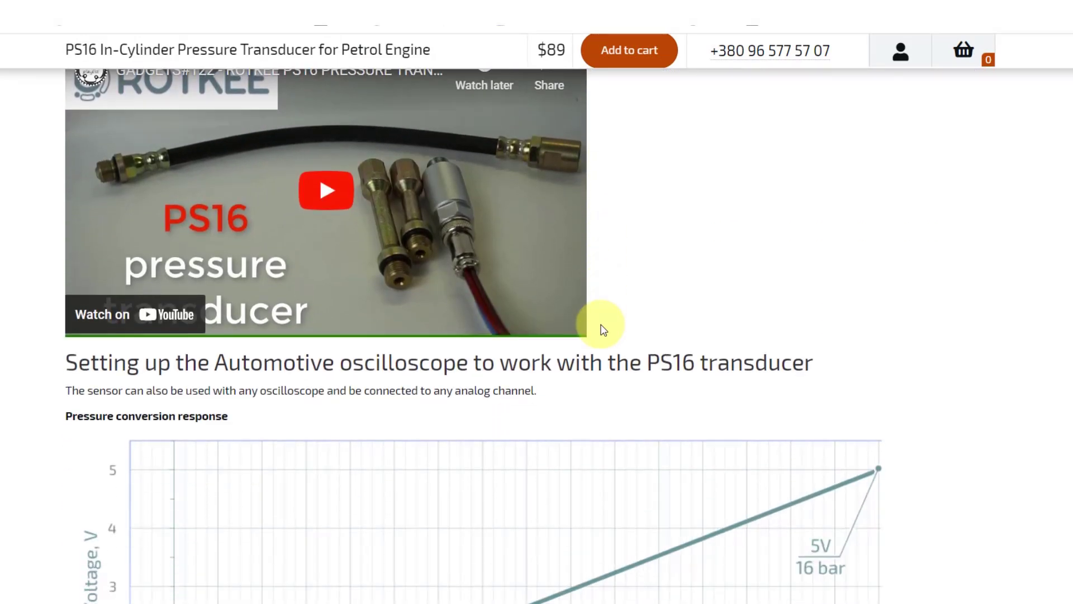
scroll(604, 329, "down", 5)
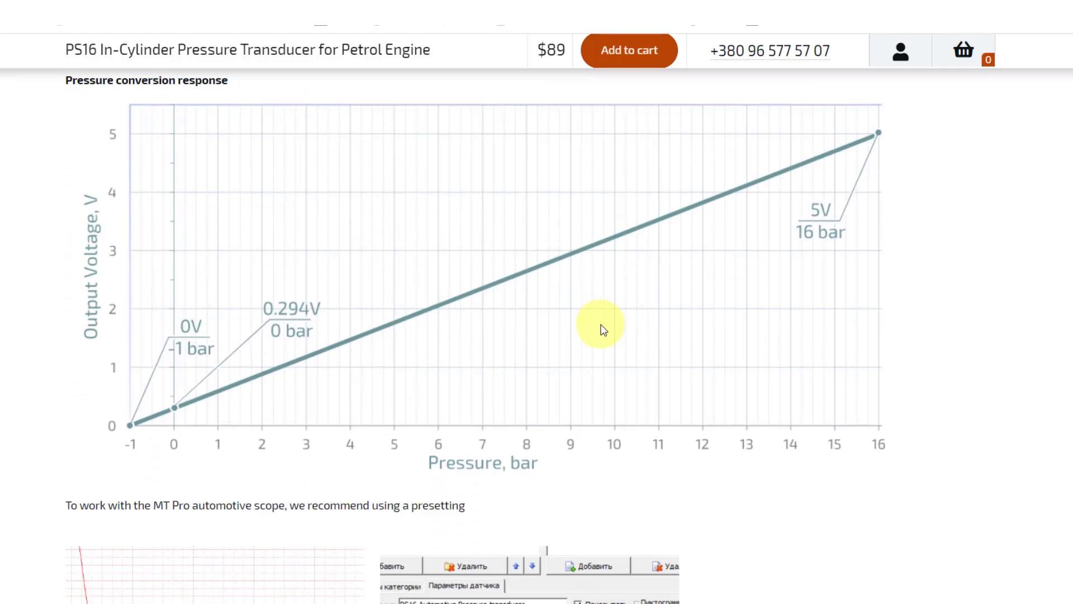
scroll(601, 328, "down", 2)
scroll(597, 364, "up", 3)
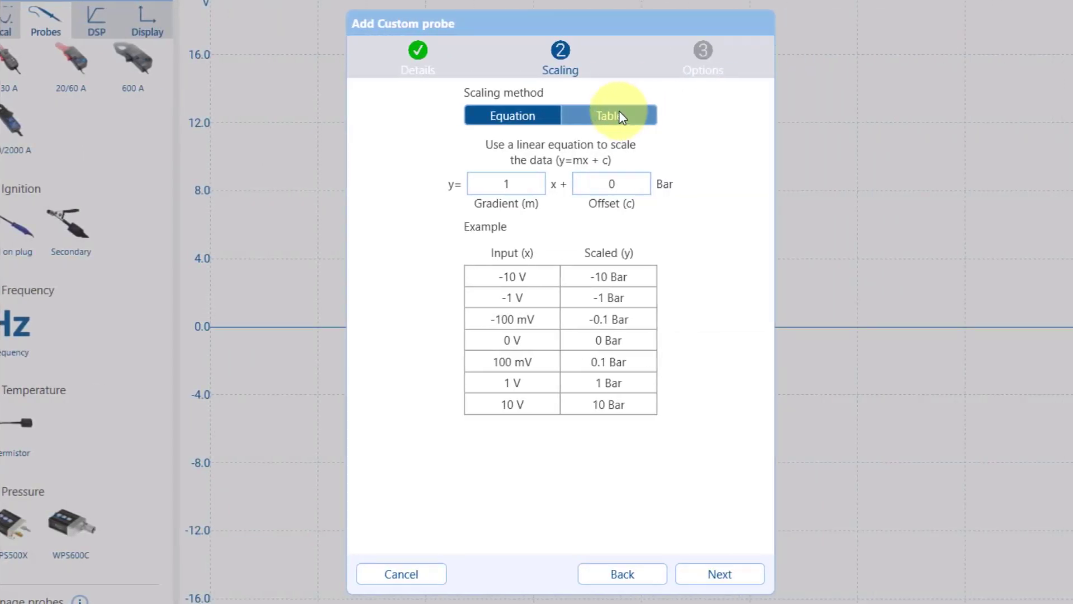
Scale the probe with a table mapping 0 V→-1, 0.294 V→0 and 5 V→16 bar.
left_click(618, 116)
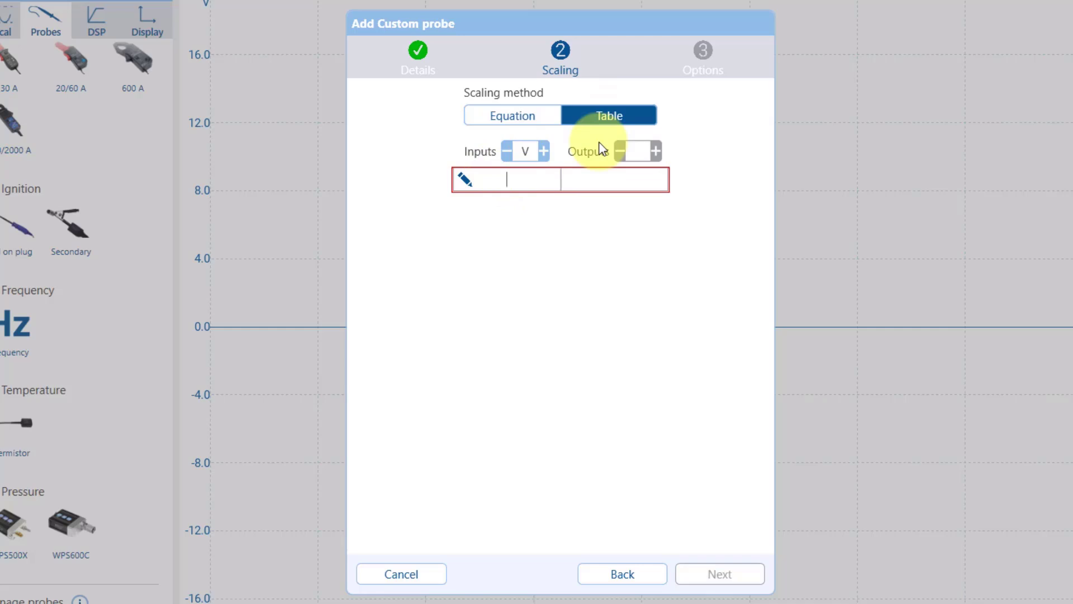
left_click(631, 177)
type("-1")
key("Return")
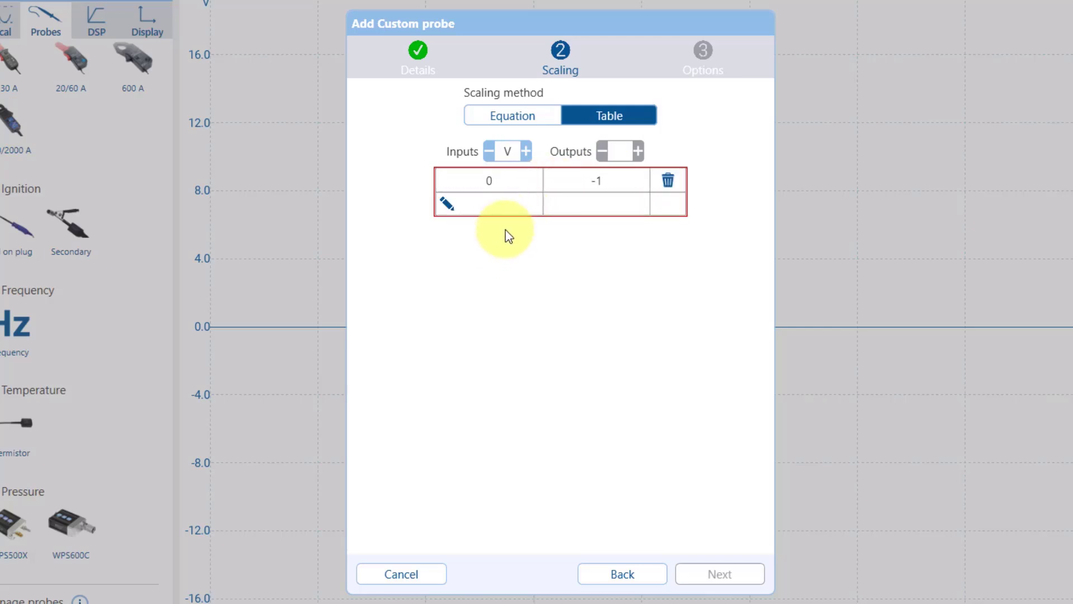
type("0")
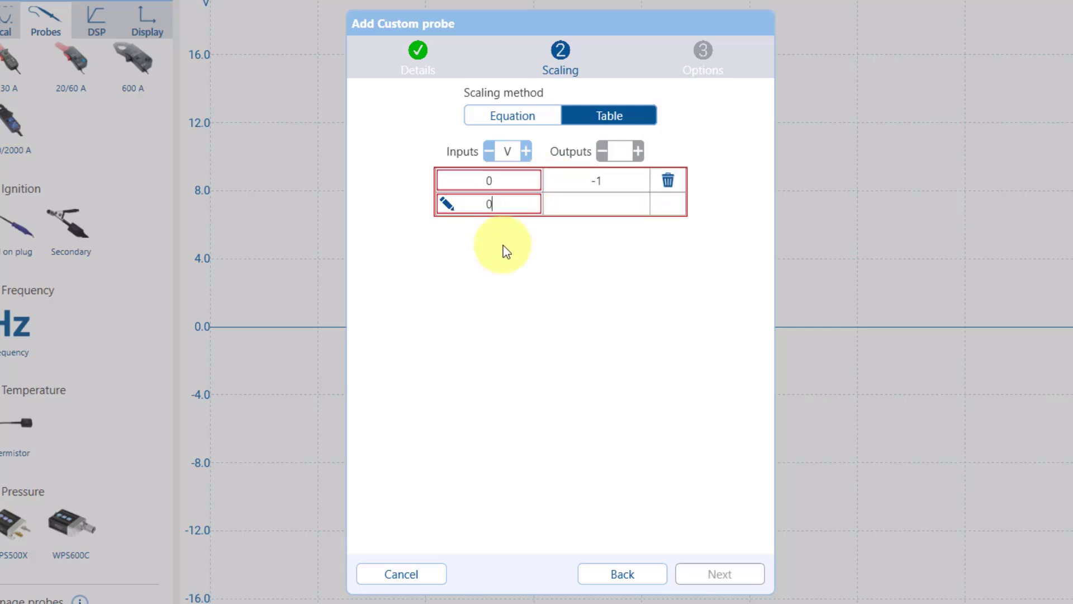
type(".29")
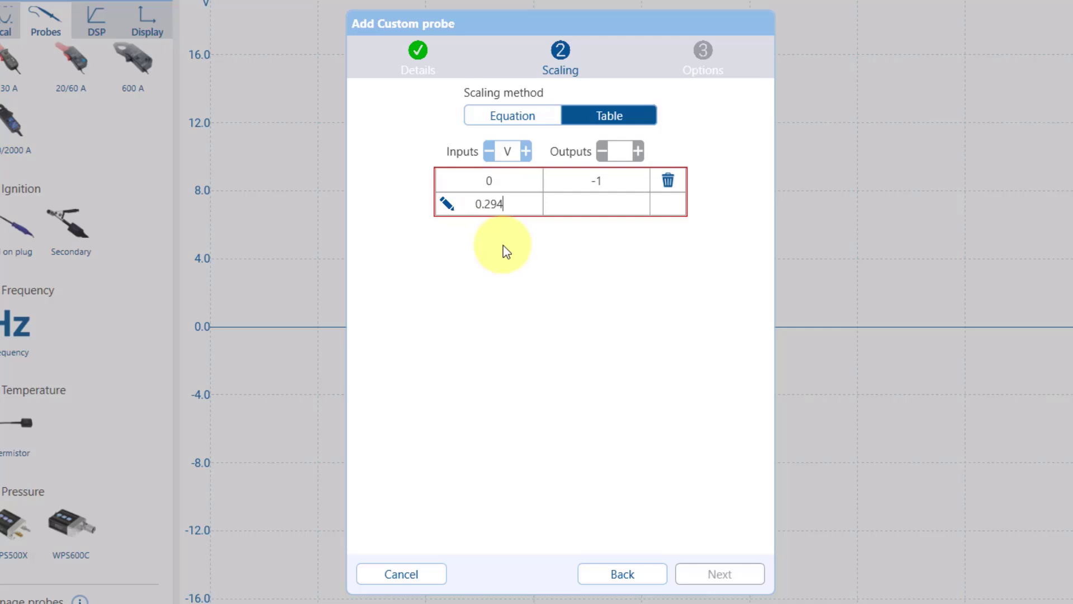
type("4")
left_click(595, 204)
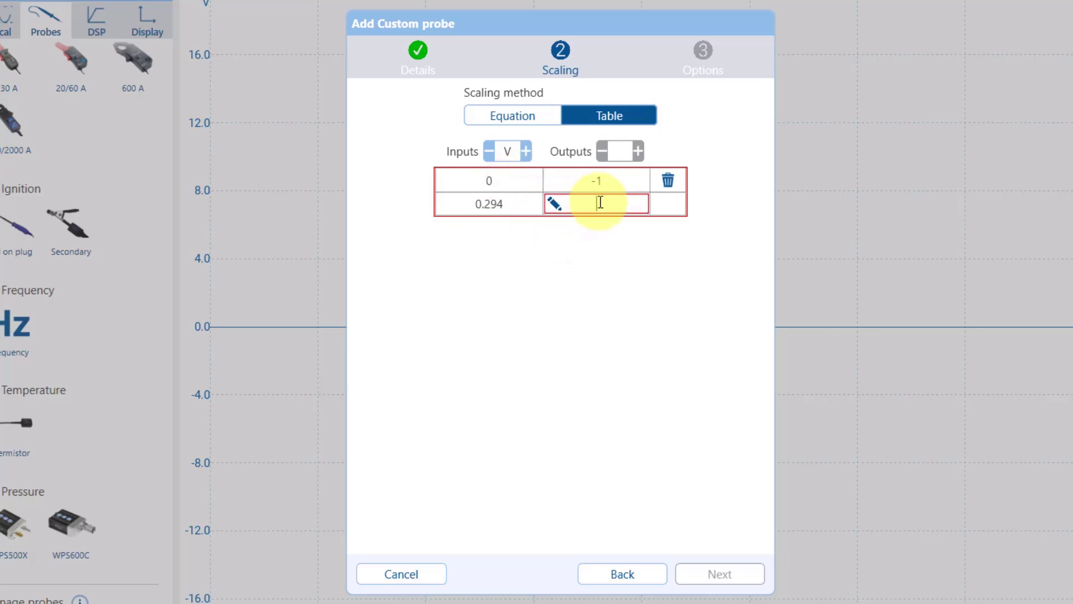
type("0")
key("Return")
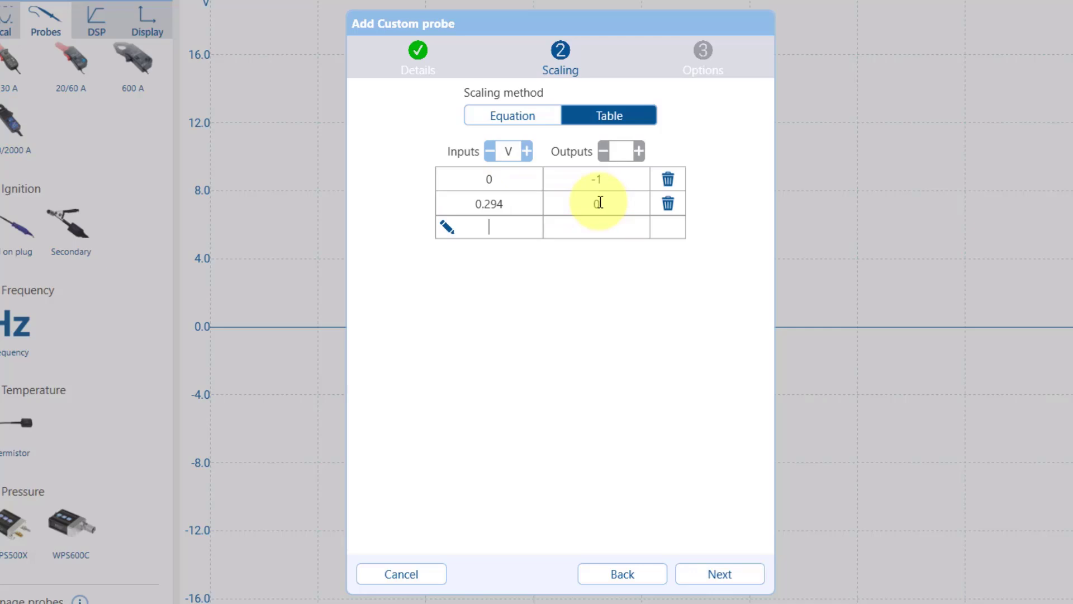
type("5")
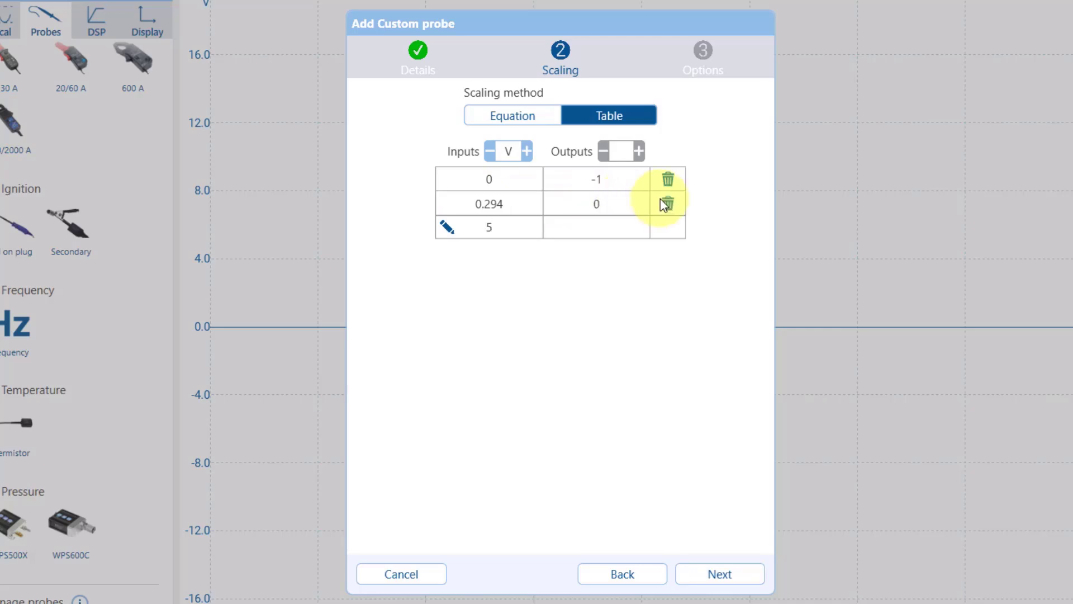
left_click(606, 228)
type("16")
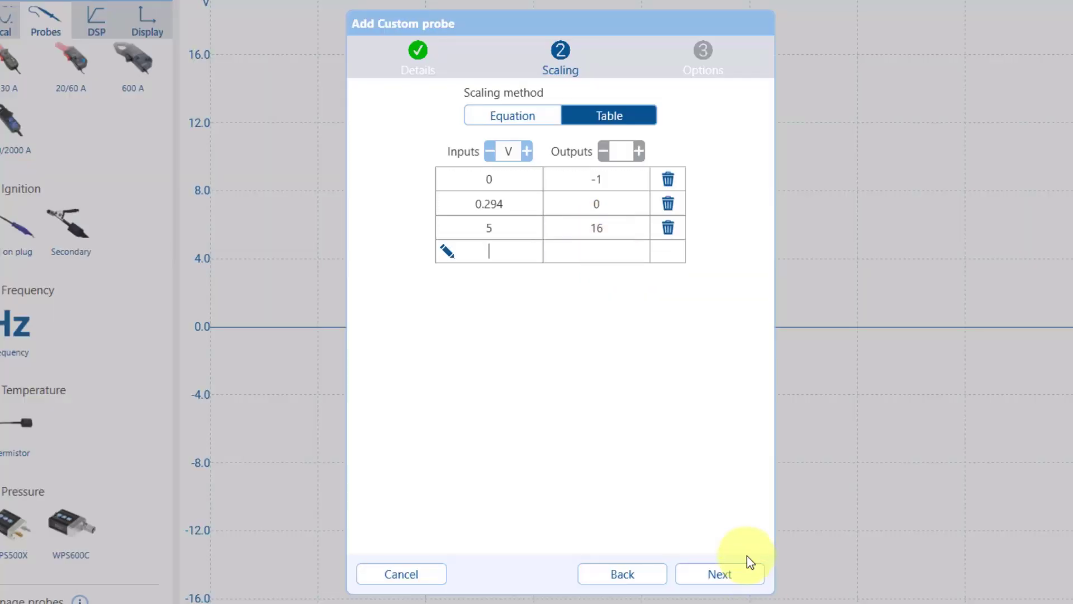
left_click(730, 576)
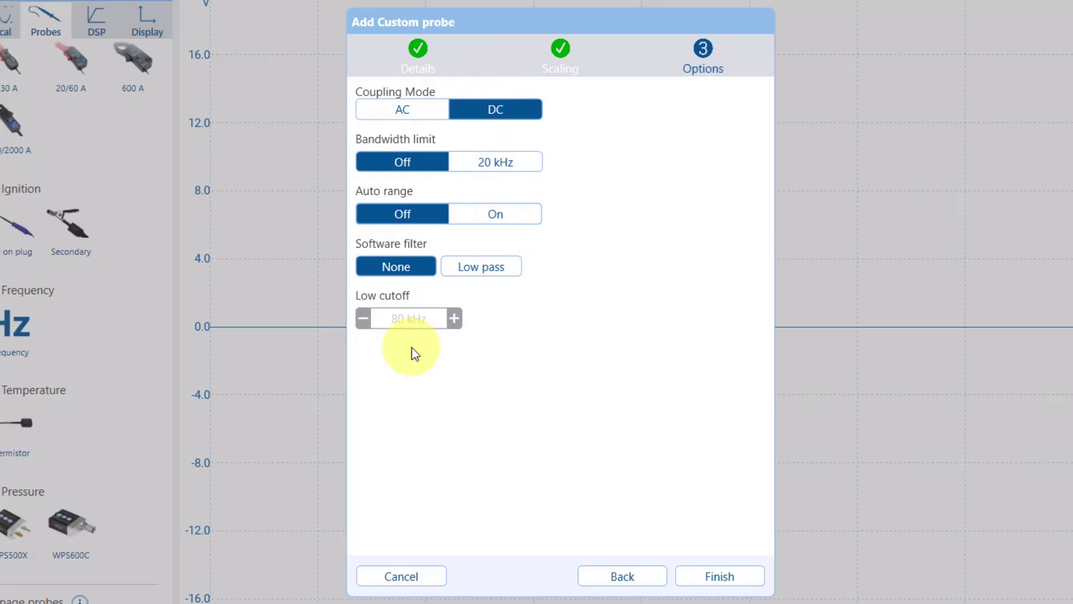
Save the Rotkee PS16 probe and close the channel A settings.
left_click(713, 575)
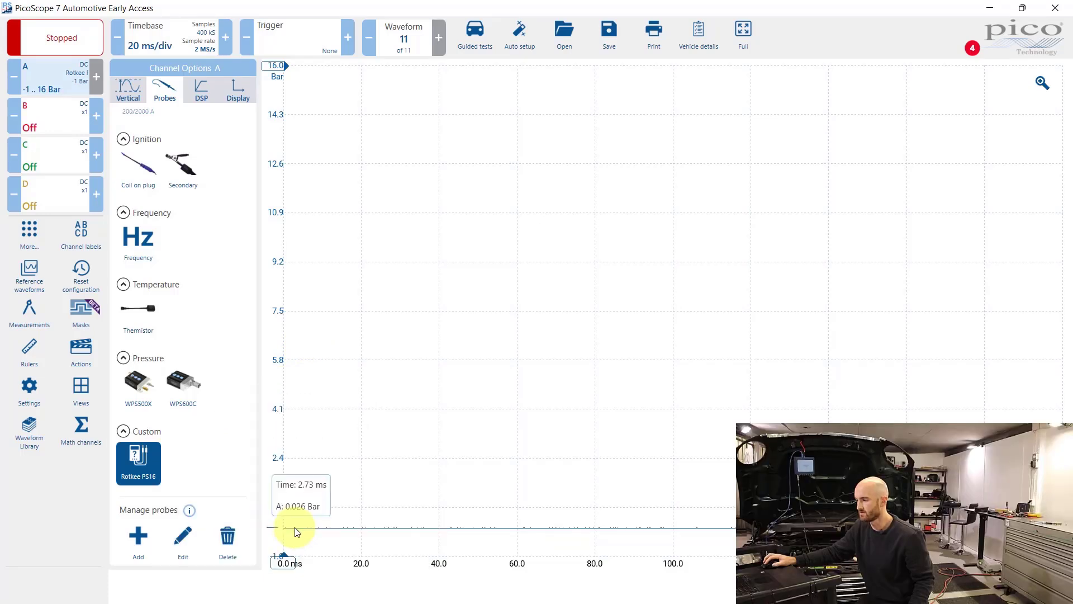
left_click(294, 528)
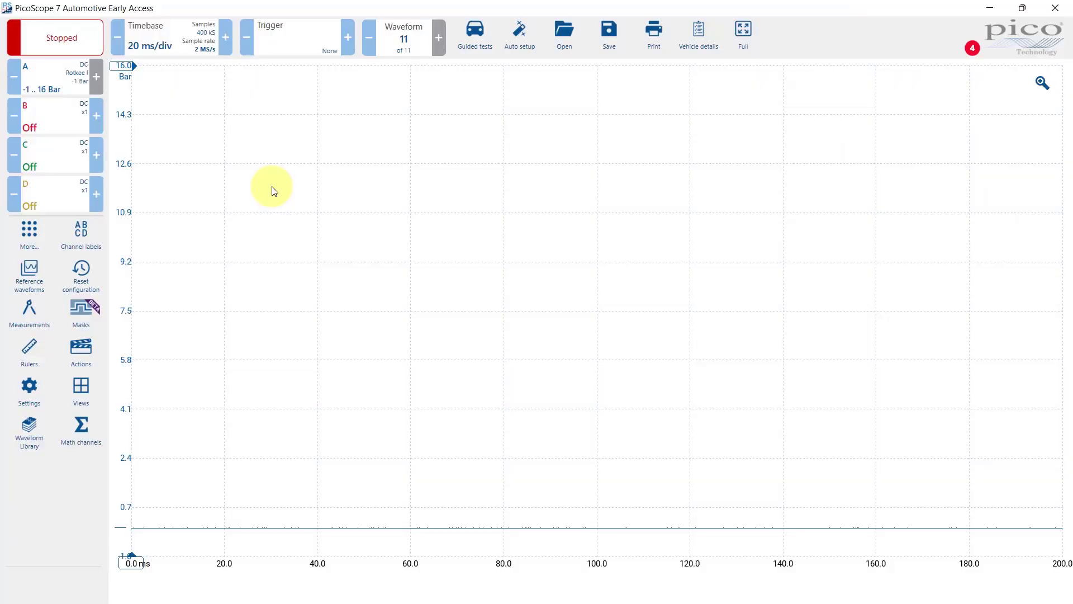
Capture with auto trigger at 0.68 Bar on the rising edge and a 200 ms/div timebase.
left_click(39, 40)
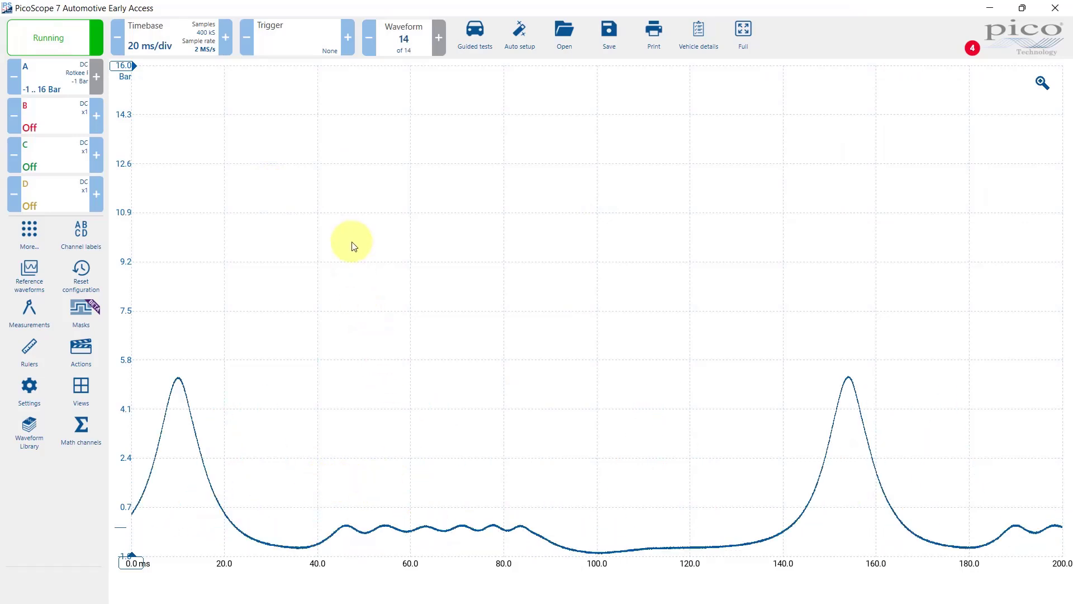
left_click(294, 43)
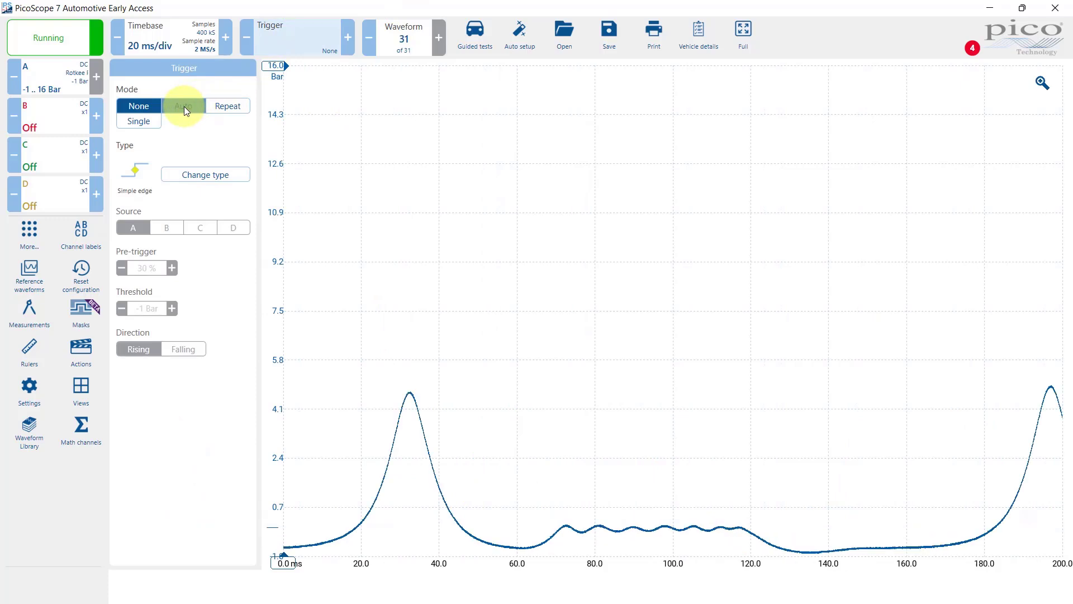
left_click(185, 108)
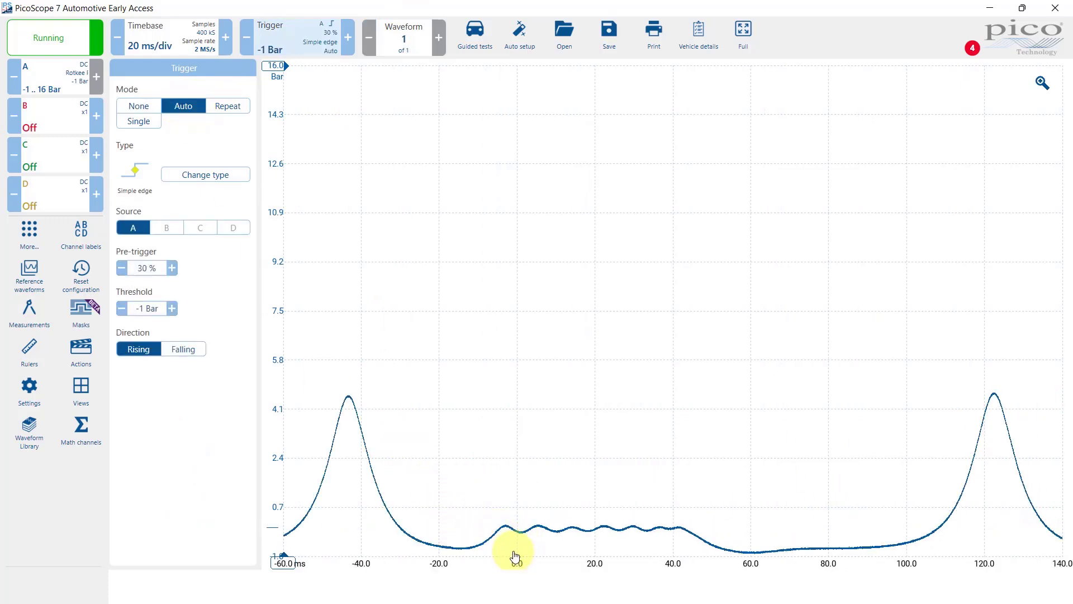
left_click_drag(515, 556, 504, 505)
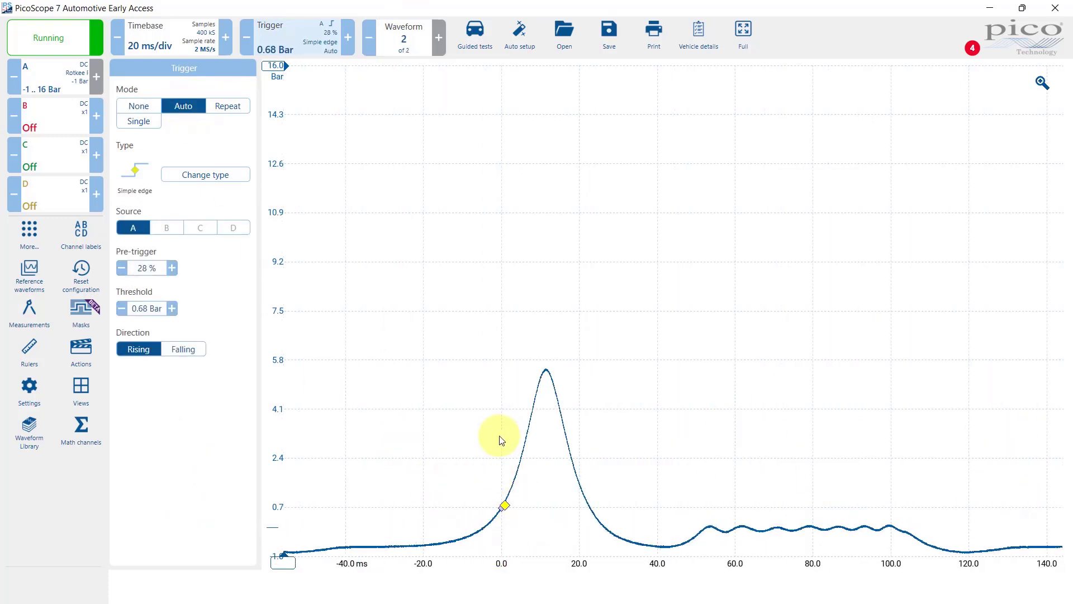
left_click(226, 37)
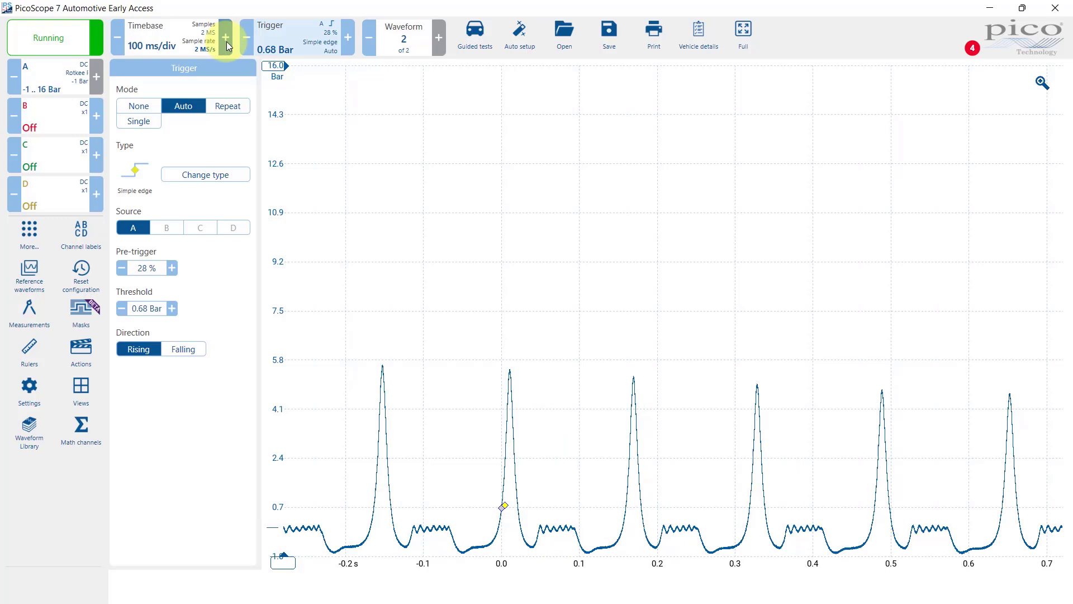
left_click(228, 46)
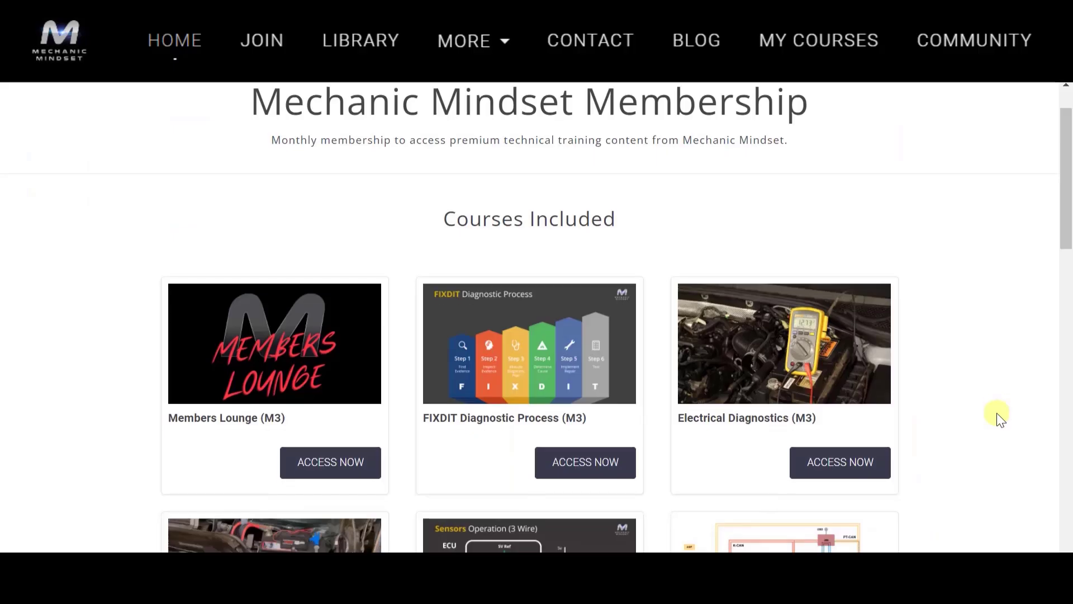
Open the Free Taster course and expand its oscilloscope, PicoScope and Mechanic Mindset Live sample sections.
scroll(998, 416, "down", 12)
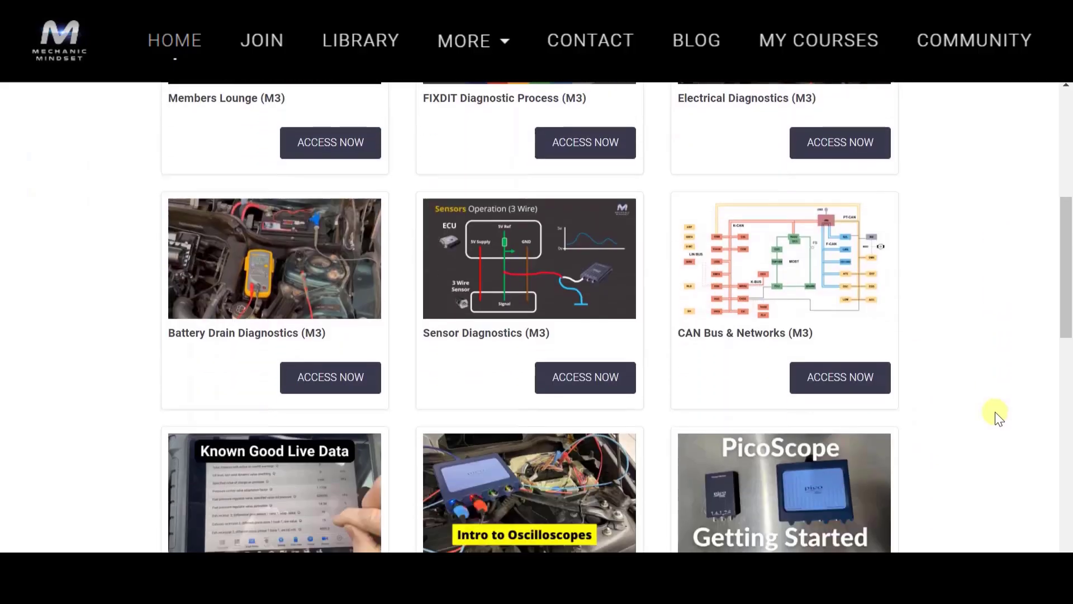
scroll(997, 417, "down", 3)
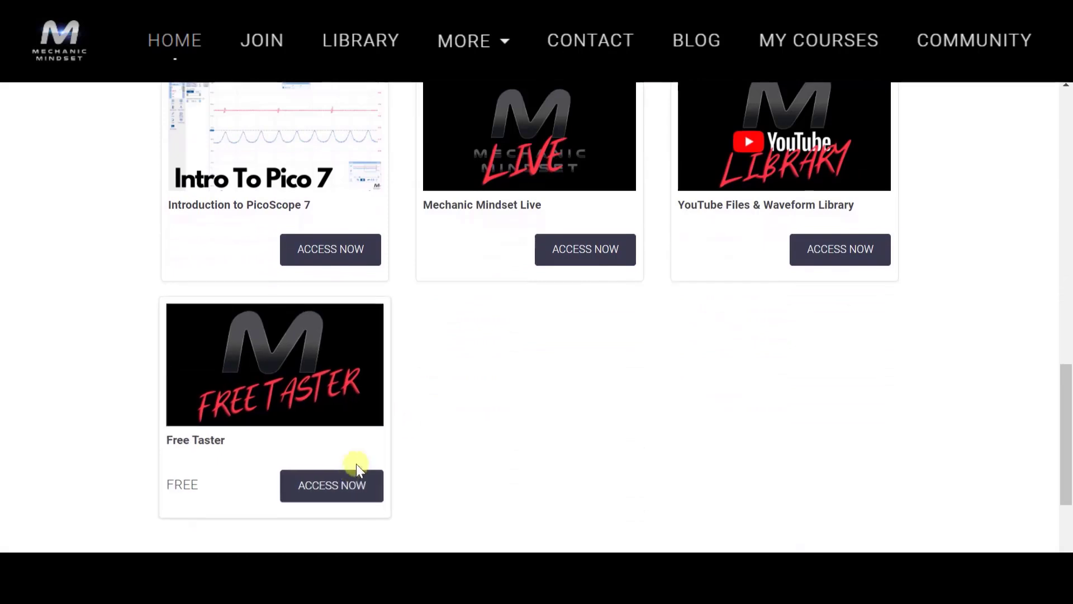
left_click(358, 480)
left_click(205, 396)
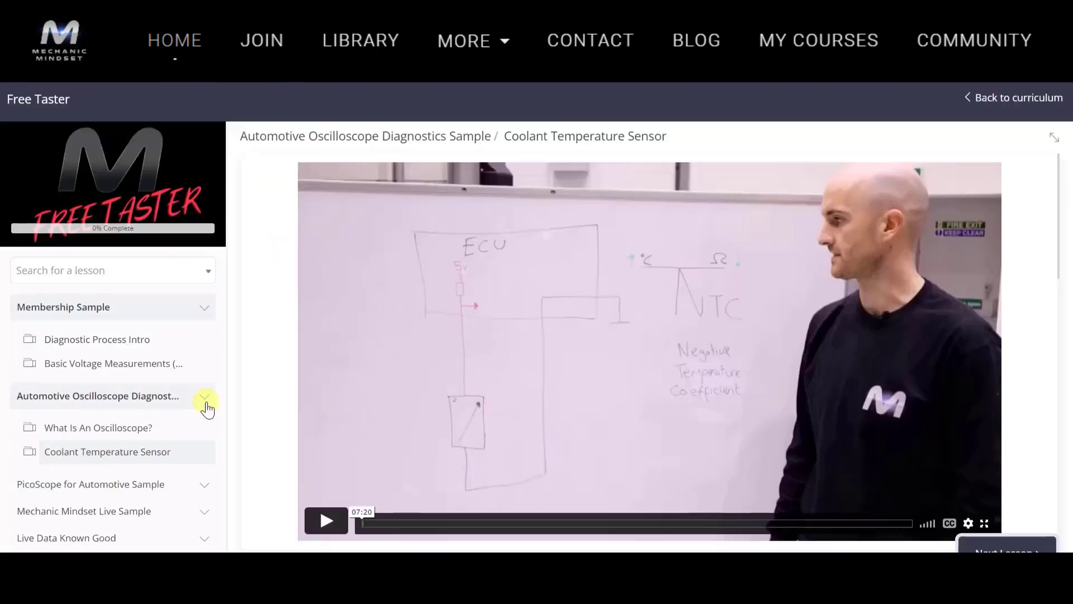
left_click(205, 485)
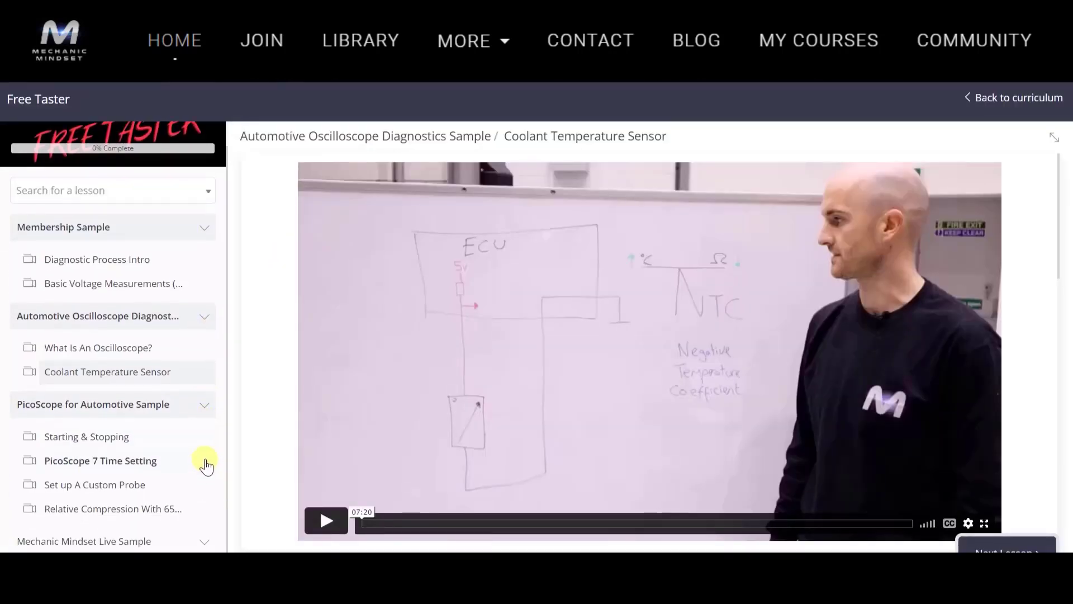
left_click(206, 540)
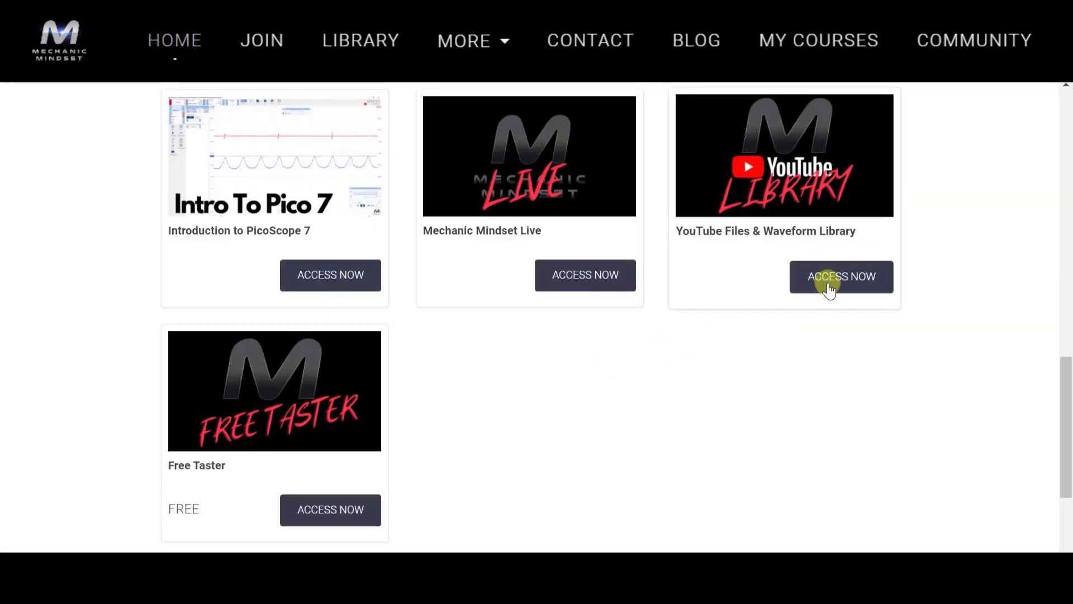
Open the YouTube Files & Waveform Library course and expand Other Files and Waveform & Probe Library.
left_click(830, 289)
left_click(207, 310)
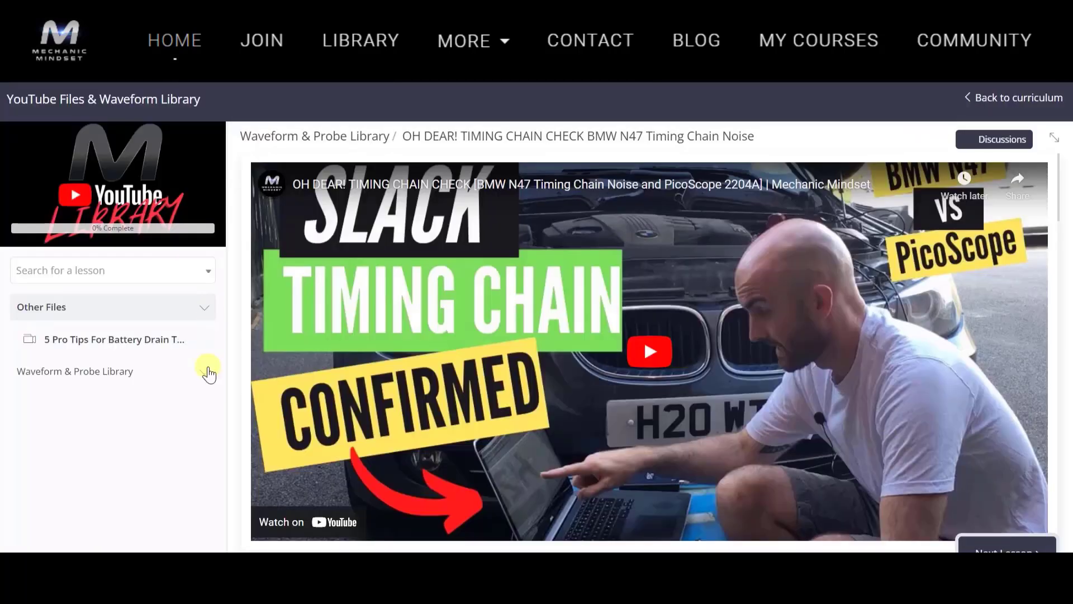
left_click(208, 372)
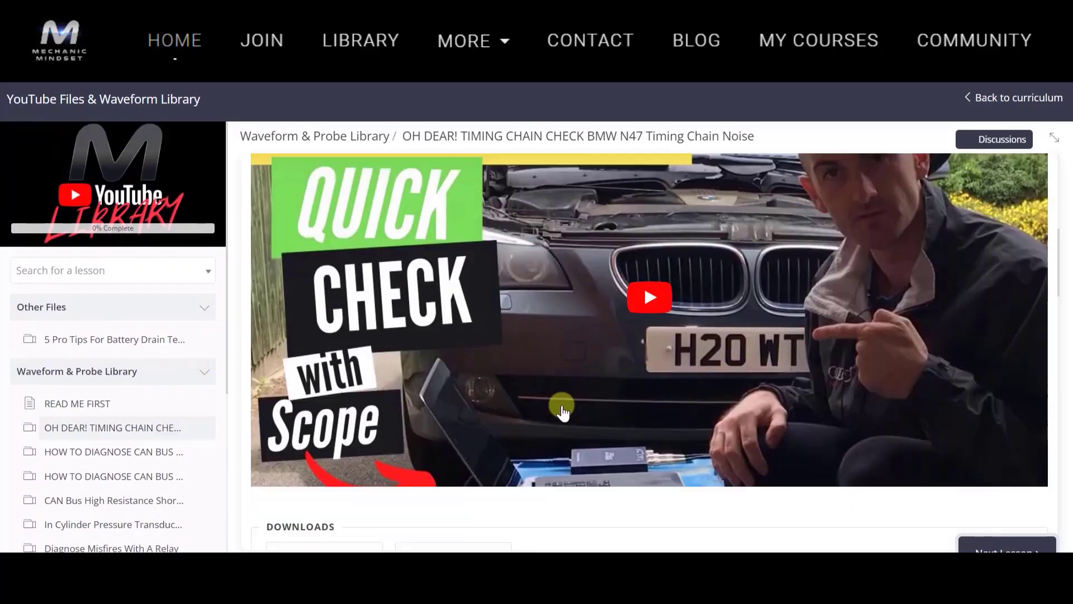
scroll(562, 411, "down", 10)
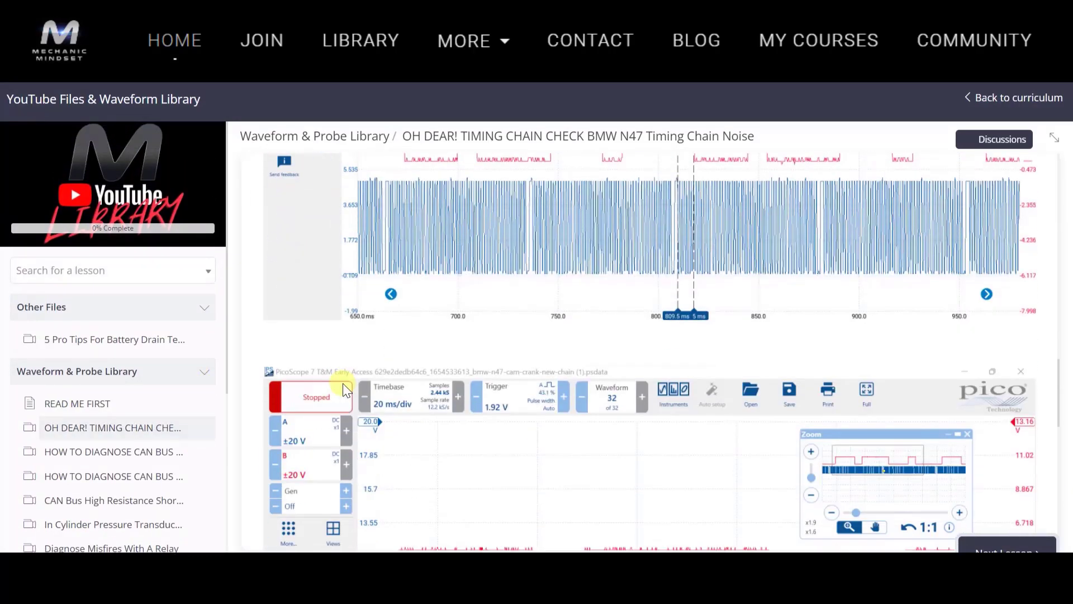
scroll(348, 384, "down", 5)
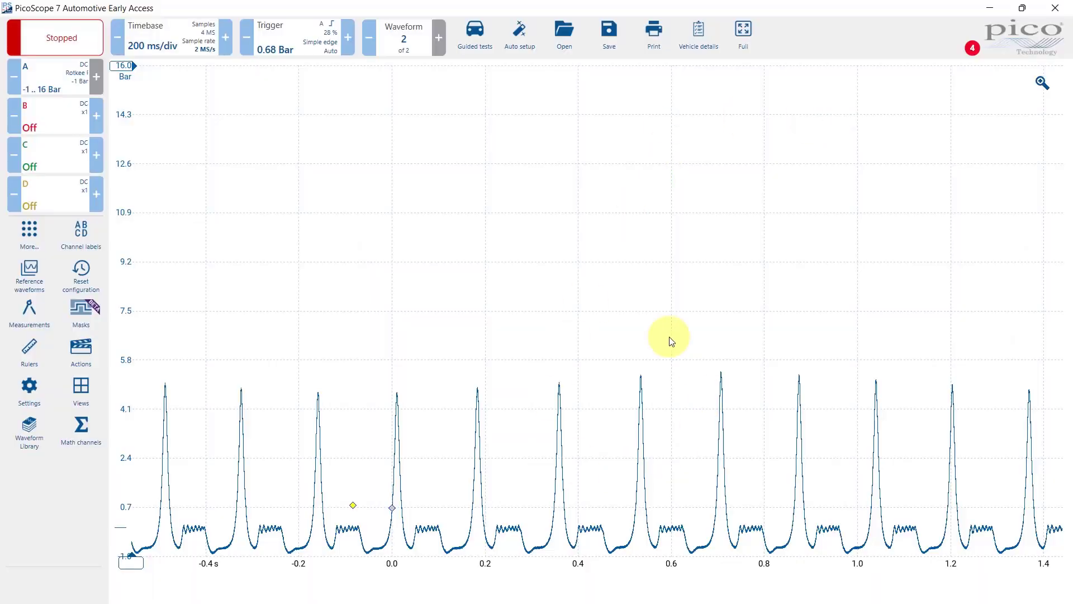
Zoom onto two compression peaks and place a horizontal ruler at the 5.29 Bar peak.
left_click(1039, 83)
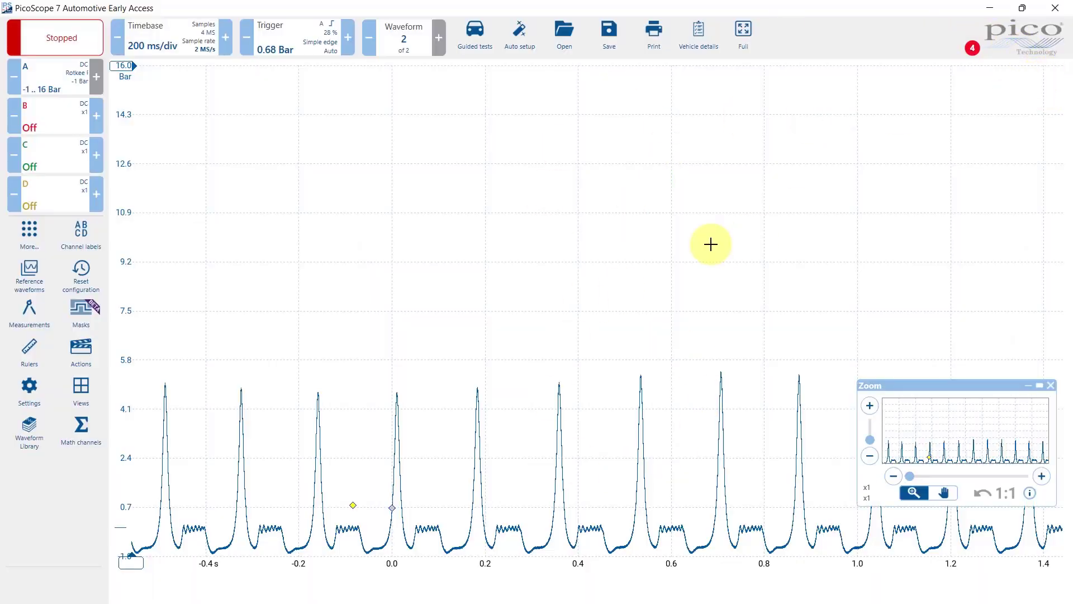
left_click_drag(426, 345, 634, 566)
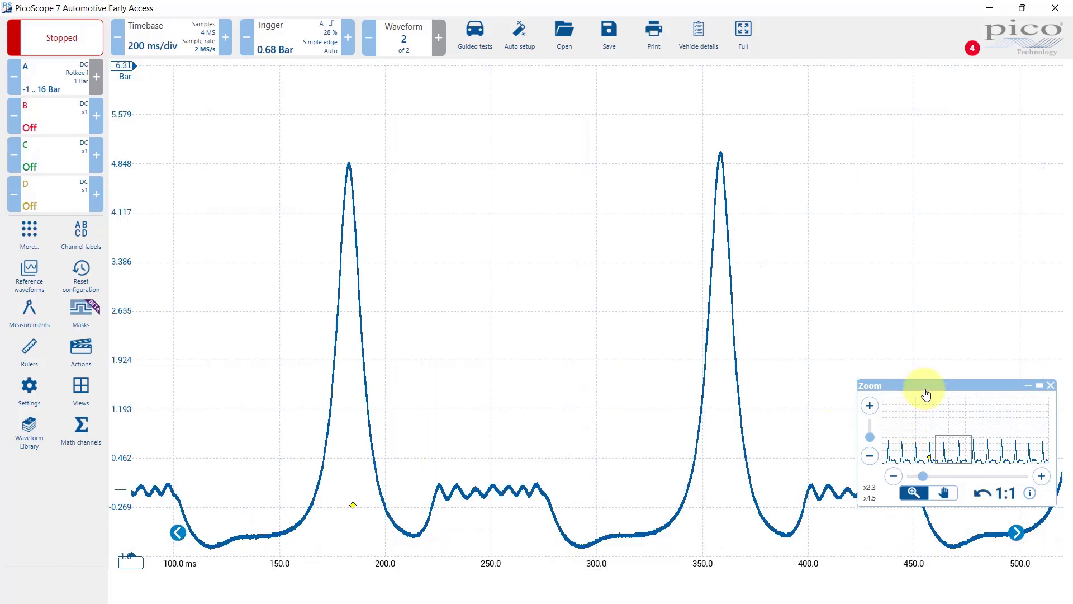
left_click_drag(923, 389, 909, 122)
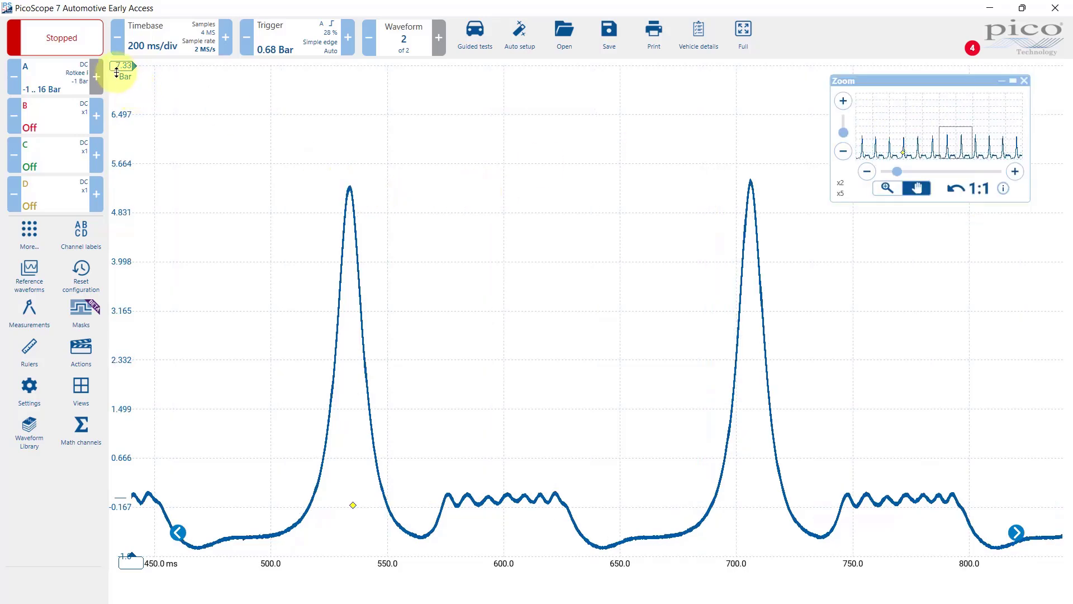
left_click_drag(116, 71, 141, 165)
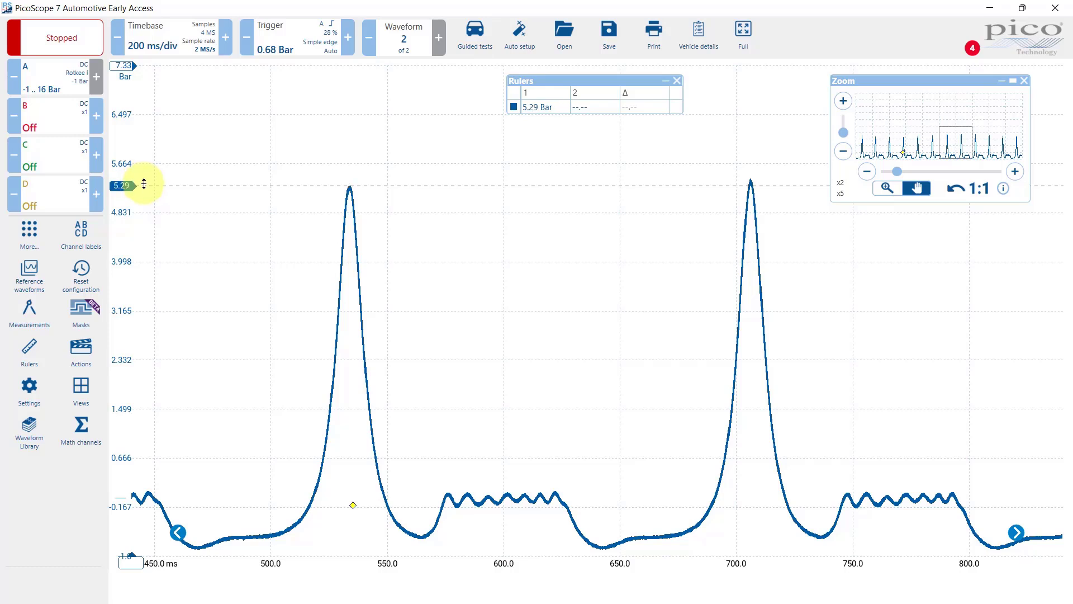
left_click_drag(145, 183, 145, 183)
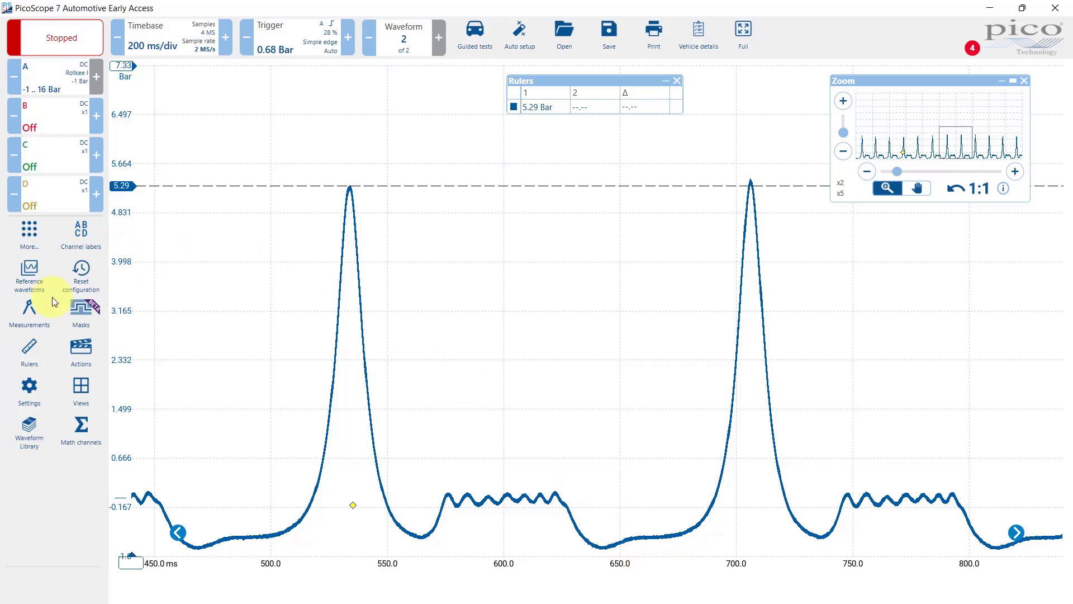
Turn on phase rulers spanning 0–720° between the two peaks and move the pressure ruler toward 0 Bar.
left_click(31, 342)
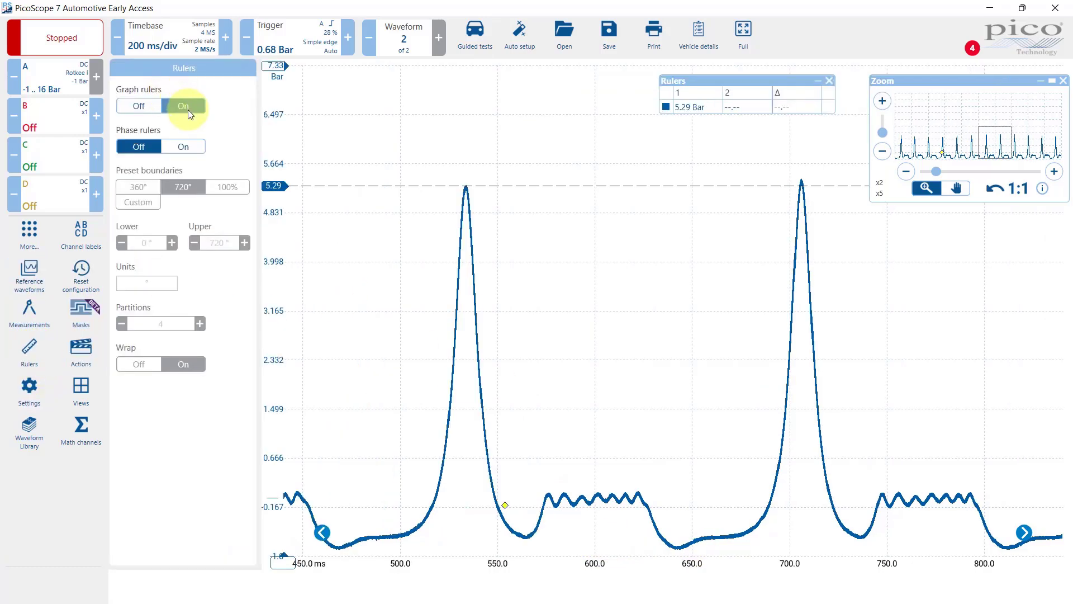
left_click(183, 148)
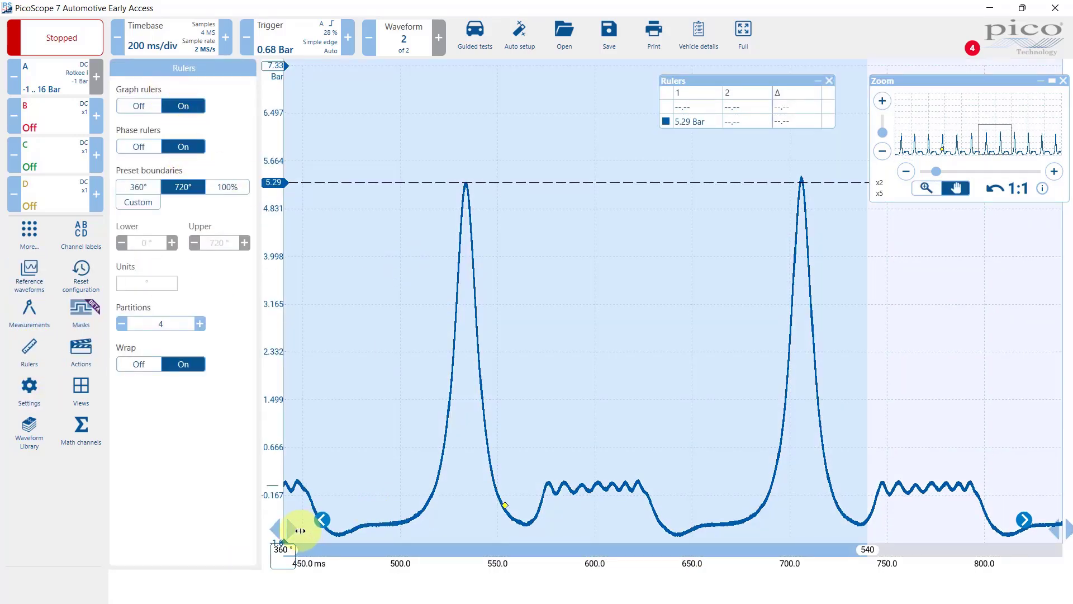
mouse_move(300, 531)
left_mouse_down()
mouse_move(273, 523)
mouse_move(473, 494)
left_mouse_up()
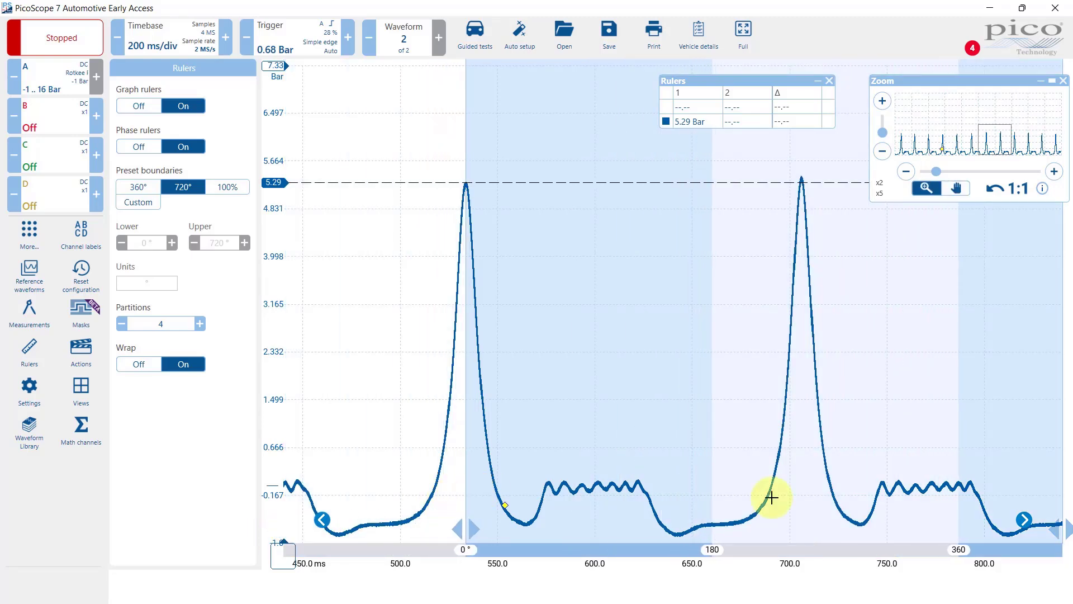
left_click_drag(1031, 528, 802, 497)
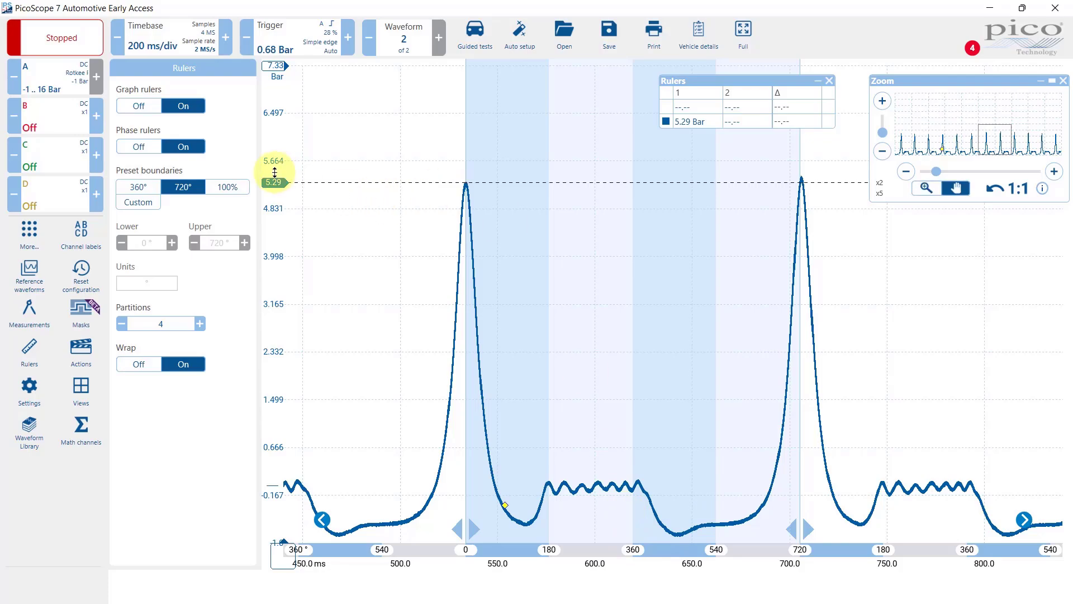
left_click_drag(275, 183, 275, 229)
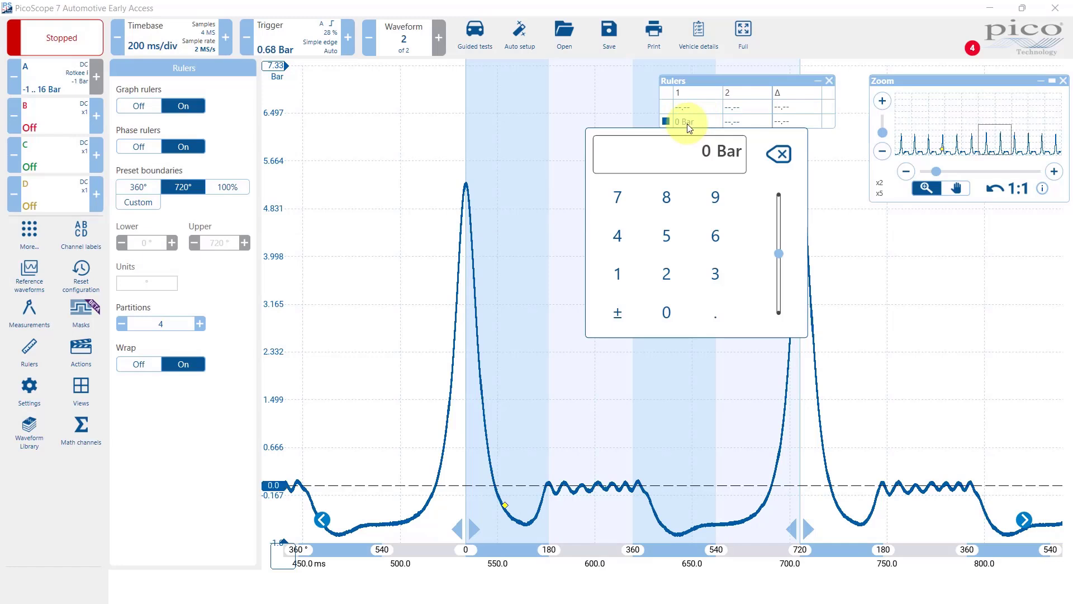
Confirm the 0 Bar ruler position and hide the ruler settings.
left_click(537, 235)
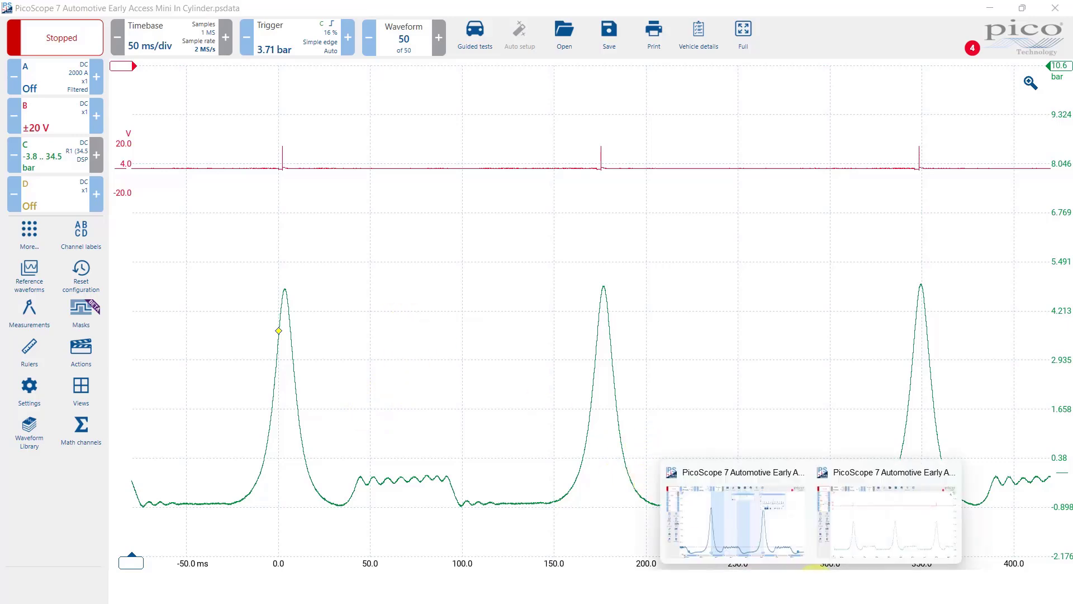
Switch back to the PicoScope window showing the Rotkee capture with phase rulers.
left_click(736, 537)
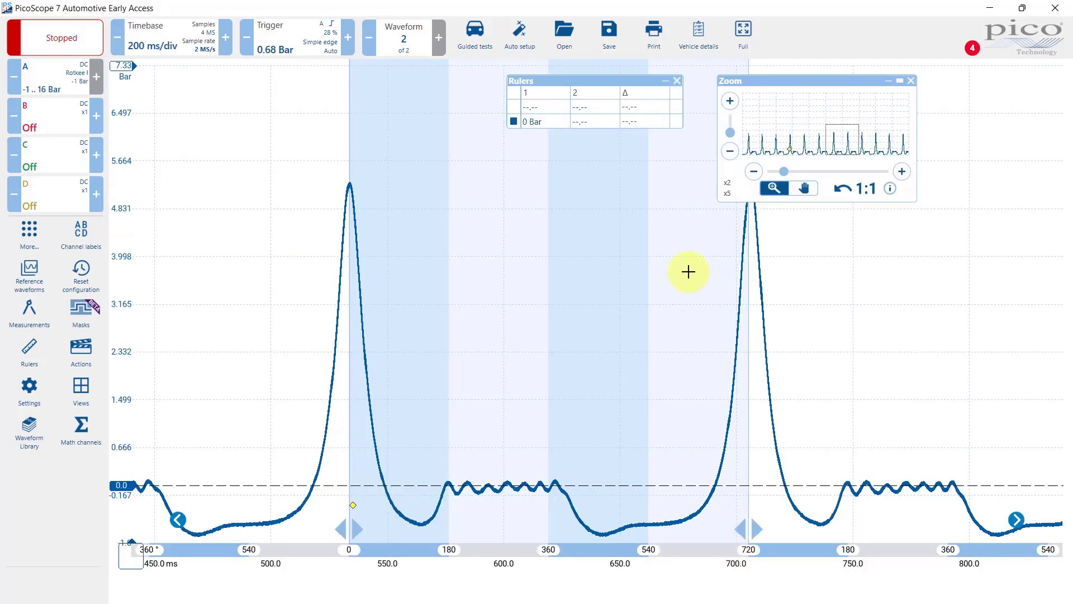